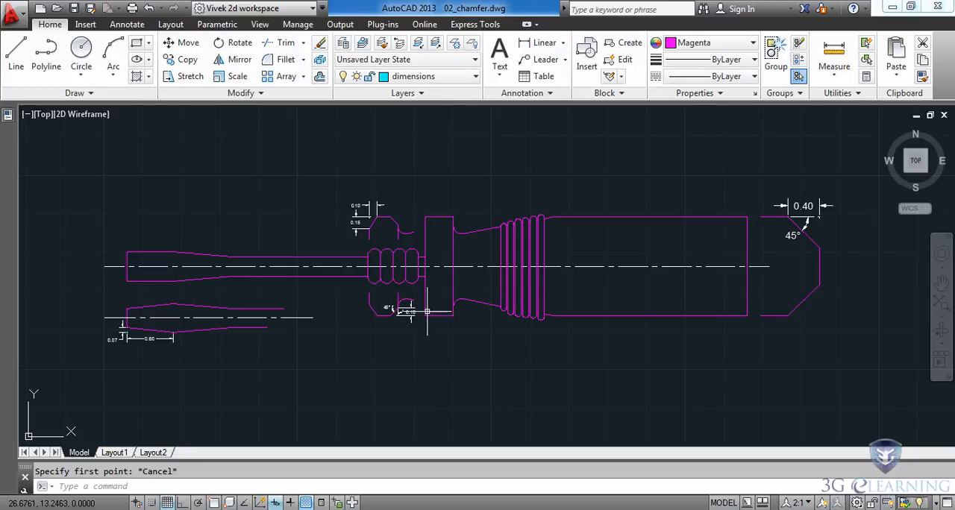
Chamfer the collar's upper-left corner with a first distance of 0.1 along the top edge and a second distance of 0.15.
{"action": "scroll", "coordinate": [396, 240], "scroll_direction": "up", "scroll_amount": 4}
{"action": "scroll", "coordinate": [395, 239], "scroll_direction": "up", "scroll_amount": 2}
{"action": "mouse_move", "coordinate": [474, 165]}
{"action": "middle_mouse_down"}
{"action": "mouse_move", "coordinate": [458, 278]}
{"action": "mouse_move", "coordinate": [532, 309]}
{"action": "middle_mouse_up"}
{"action": "scroll", "coordinate": [448, 271], "scroll_direction": "up", "scroll_amount": 2}
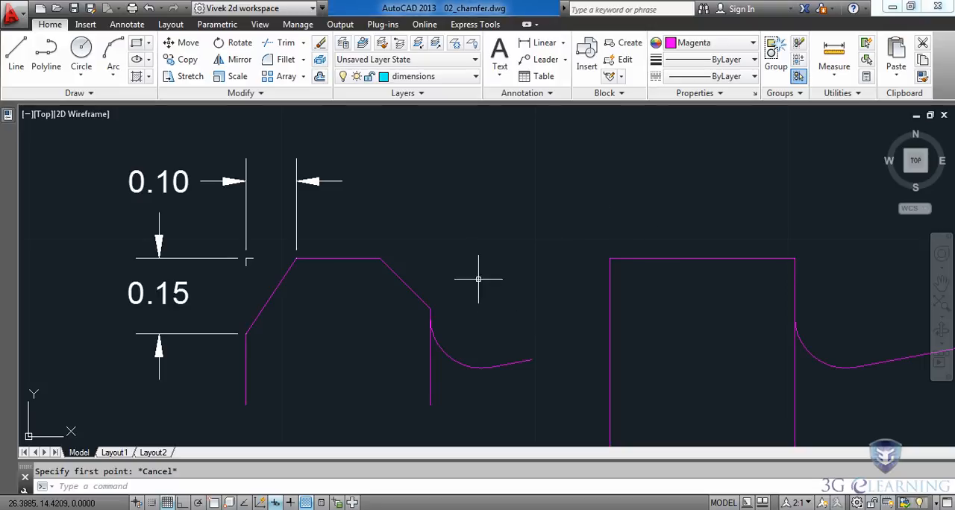
{"action": "left_click", "coordinate": [303, 61]}
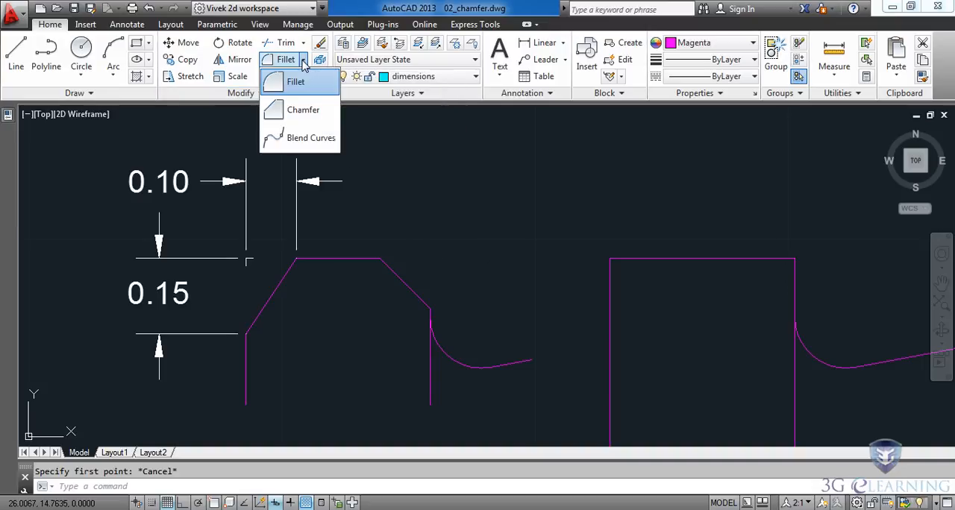
{"action": "left_click", "coordinate": [287, 112]}
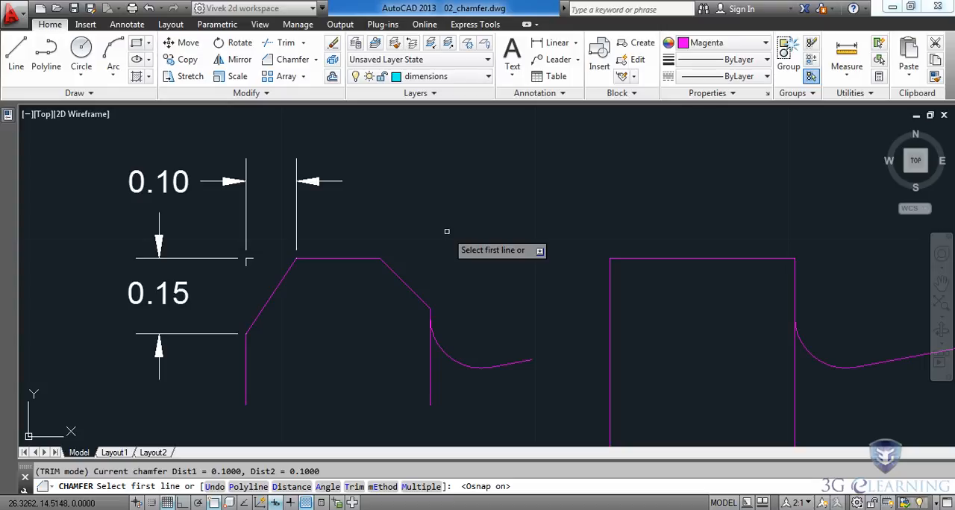
{"action": "left_click", "coordinate": [291, 486]}
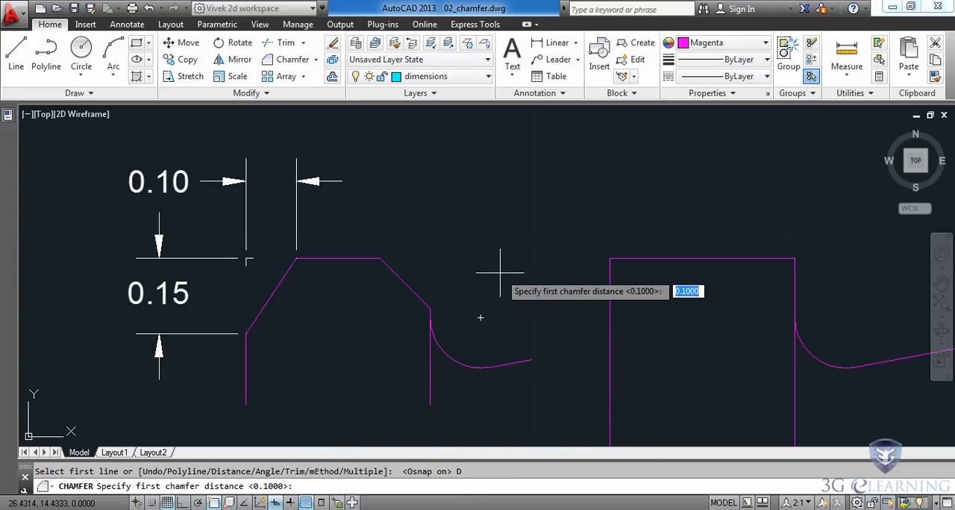
{"action": "type", "text": ".1"}
{"action": "key", "text": "Return"}
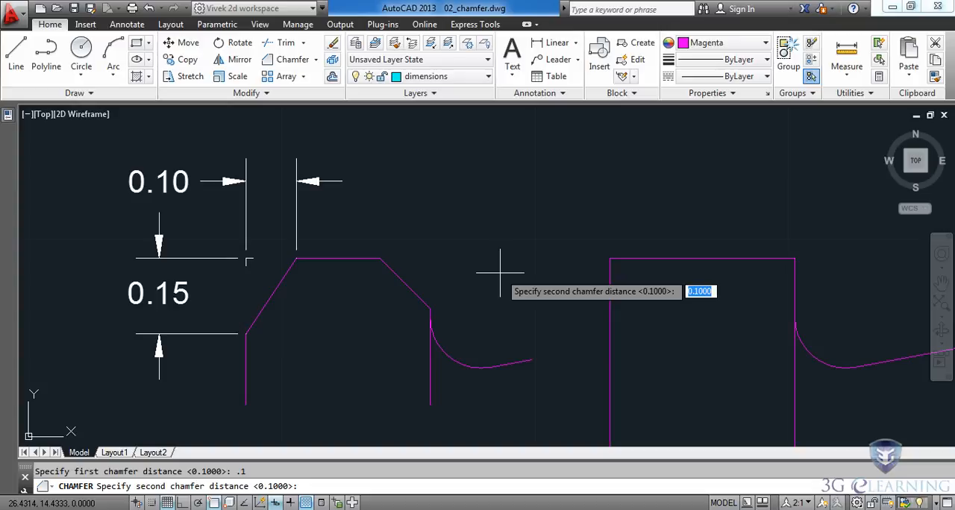
{"action": "type", "text": ".15"}
{"action": "key", "text": "Return"}
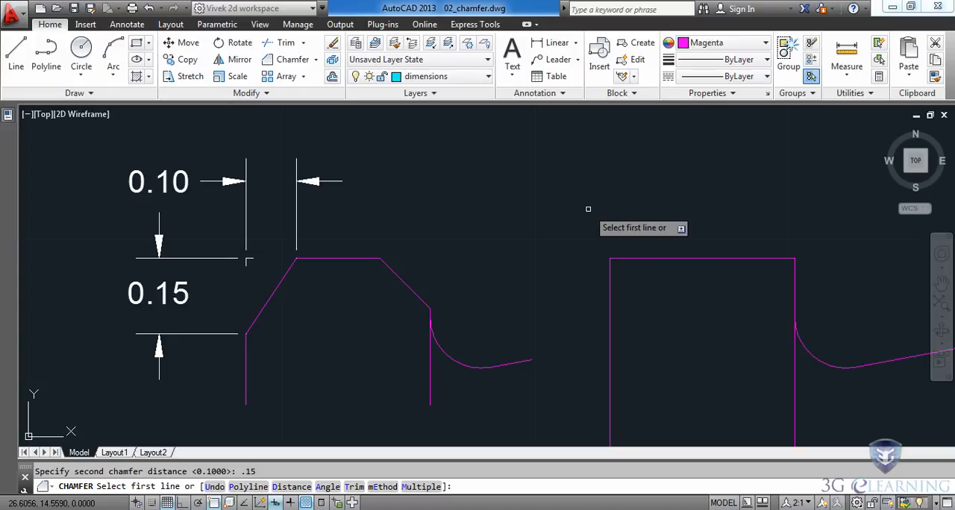
{"action": "left_click", "coordinate": [646, 259]}
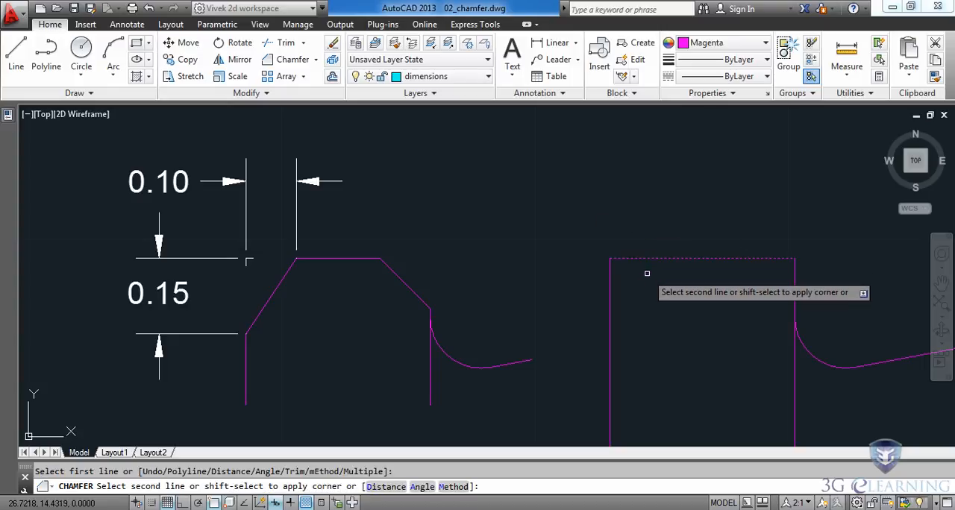
{"action": "left_click", "coordinate": [610, 334]}
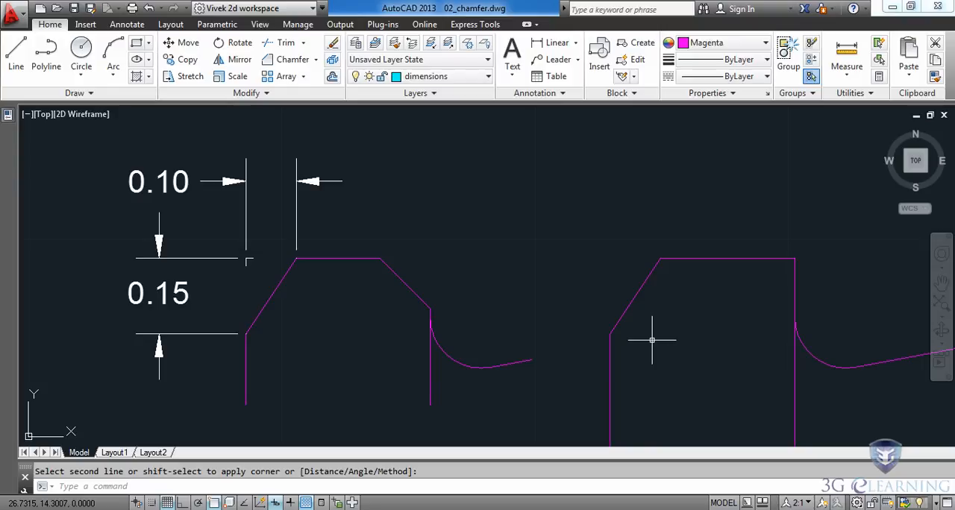
Chamfer the collar's lower-left corner with the same distances, picking the bottom edge first and the left edge second.
{"action": "scroll", "coordinate": [651, 340], "scroll_direction": "down", "scroll_amount": 2}
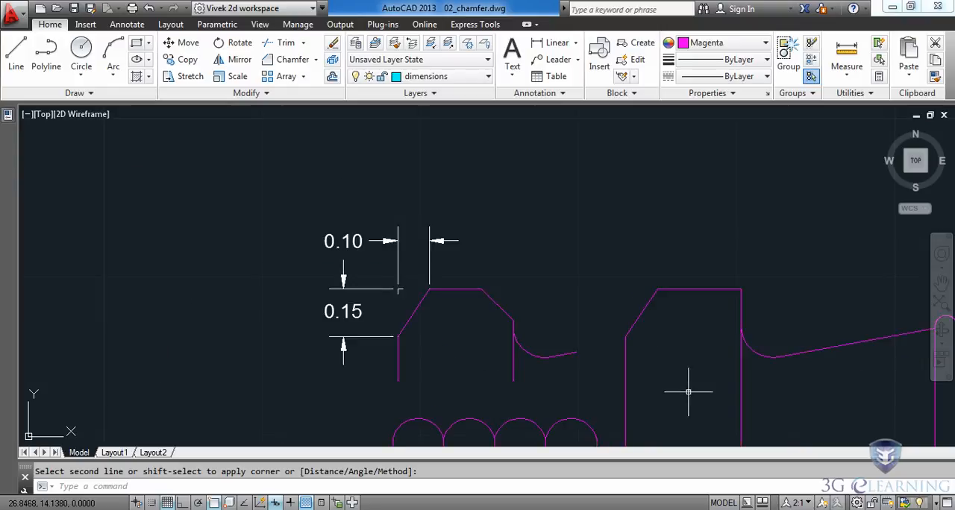
{"action": "middle_click_drag", "start_coordinate": [689, 405], "coordinate": [569, 188]}
{"action": "scroll", "coordinate": [556, 299], "scroll_direction": "up", "scroll_amount": 2}
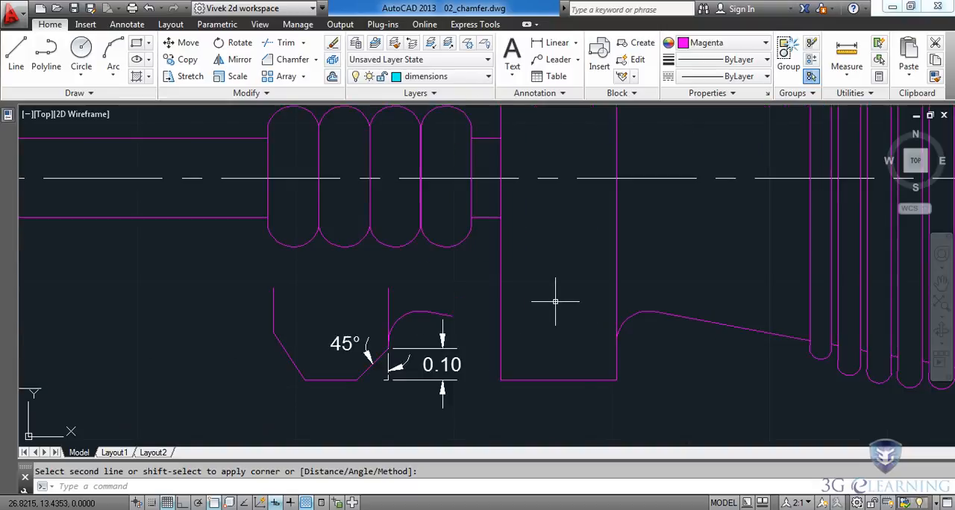
{"action": "key", "text": "Return"}
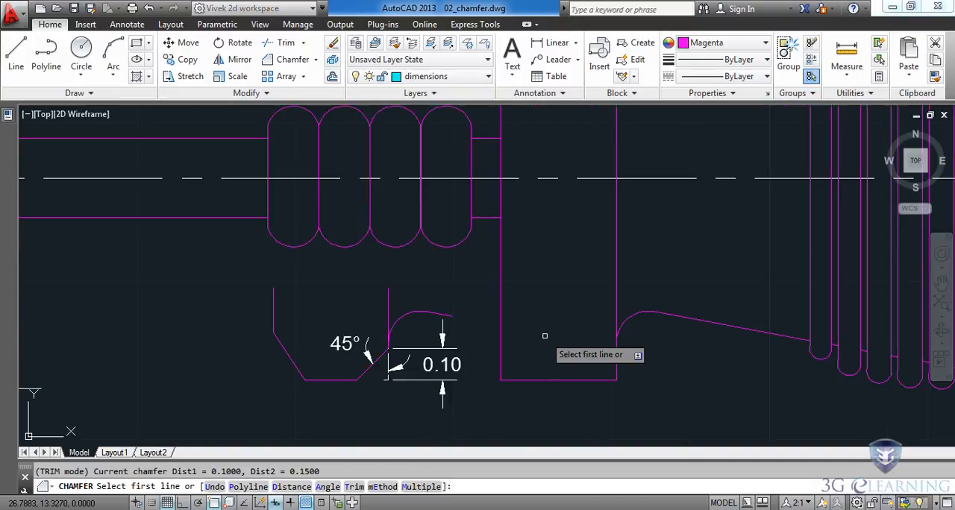
{"action": "left_click", "coordinate": [536, 379]}
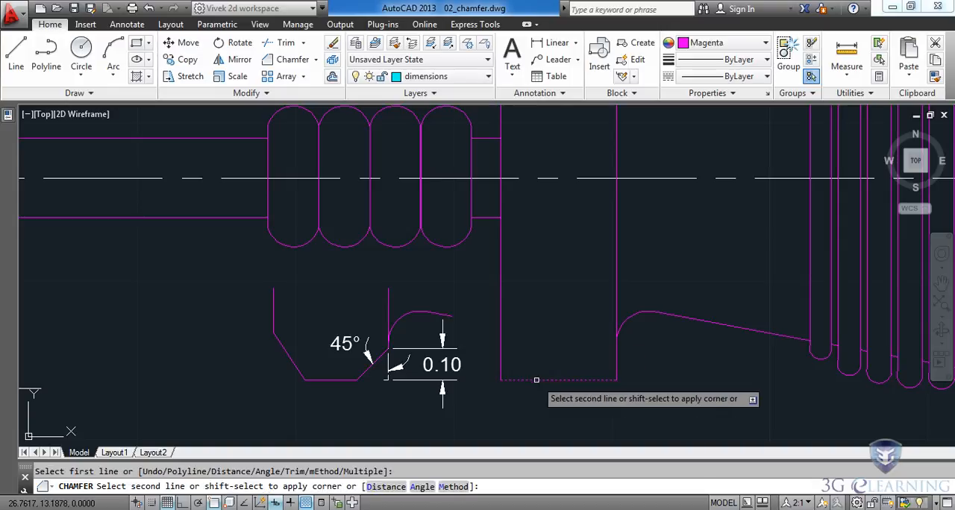
{"action": "left_click", "coordinate": [500, 334]}
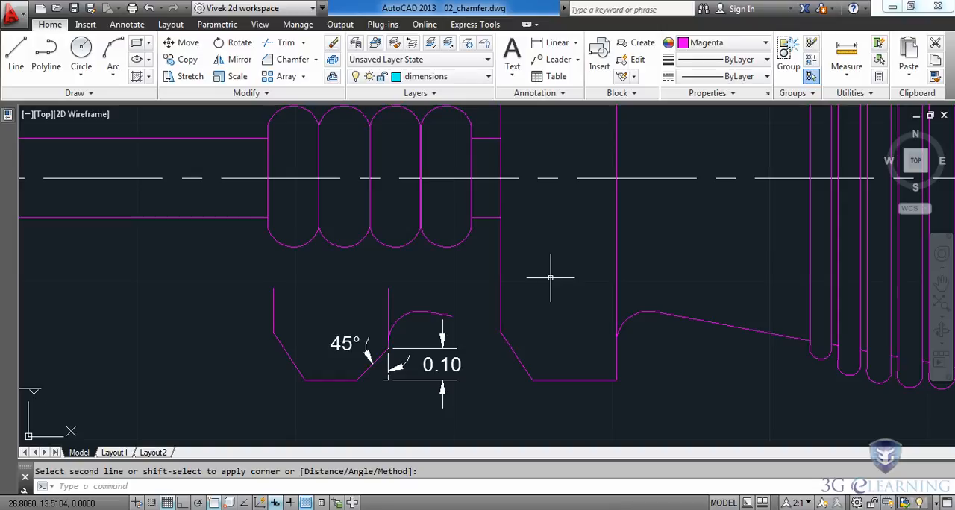
Chamfer the collar's lower-right corner by angle, with a length of 0.1 on the vertical edge and an angle of 45°.
{"action": "left_click", "coordinate": [270, 65]}
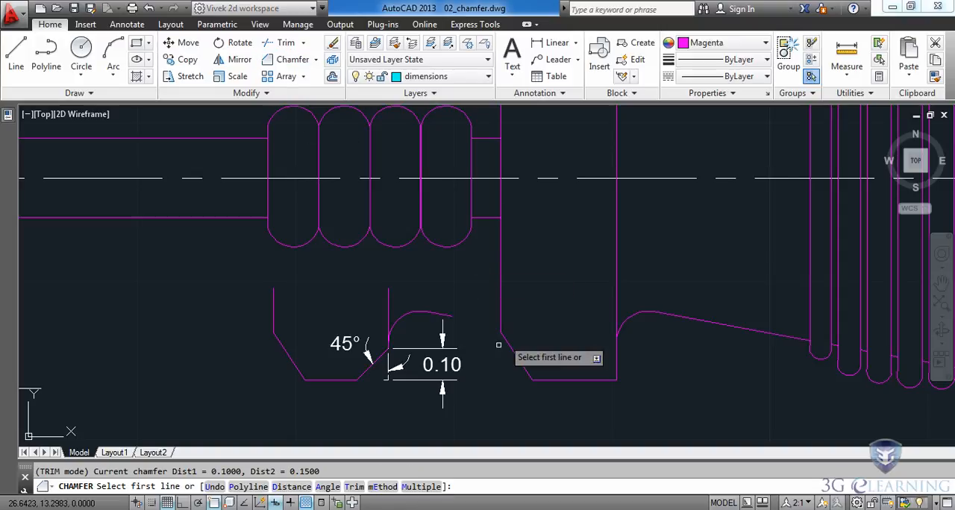
{"action": "left_click", "coordinate": [329, 487]}
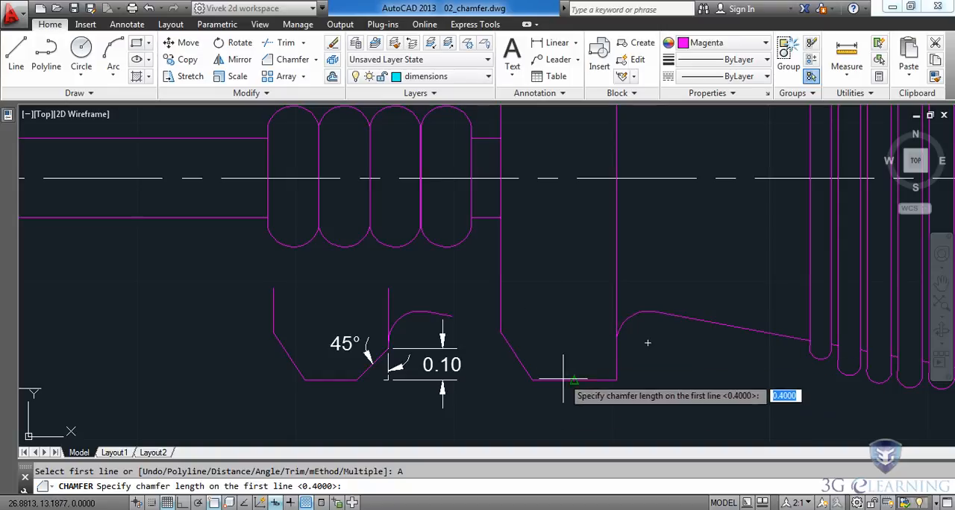
{"action": "type", "text": ".1"}
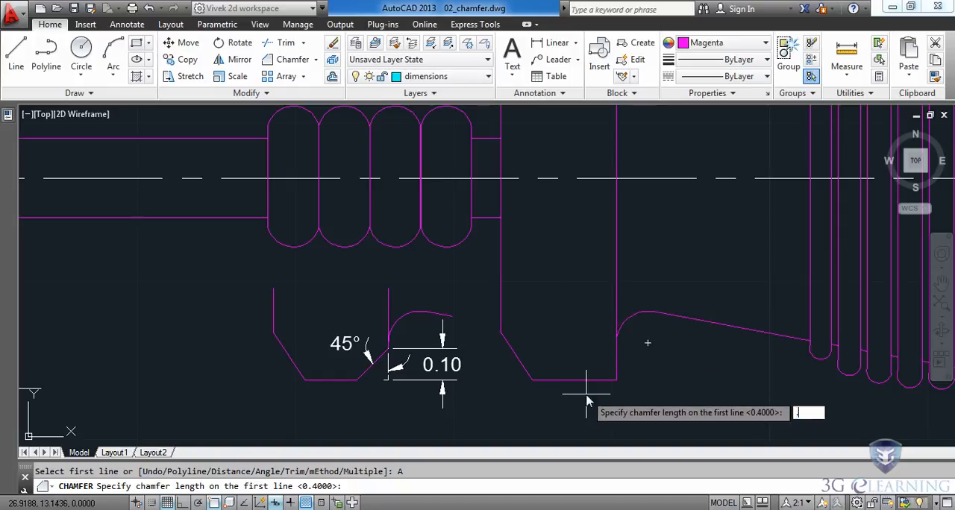
{"action": "key", "text": "Return"}
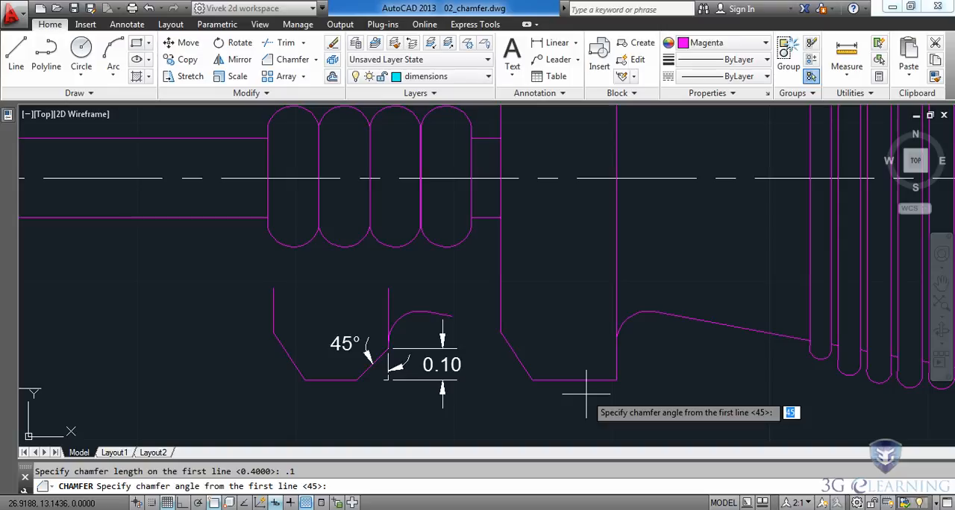
{"action": "key", "text": "Return"}
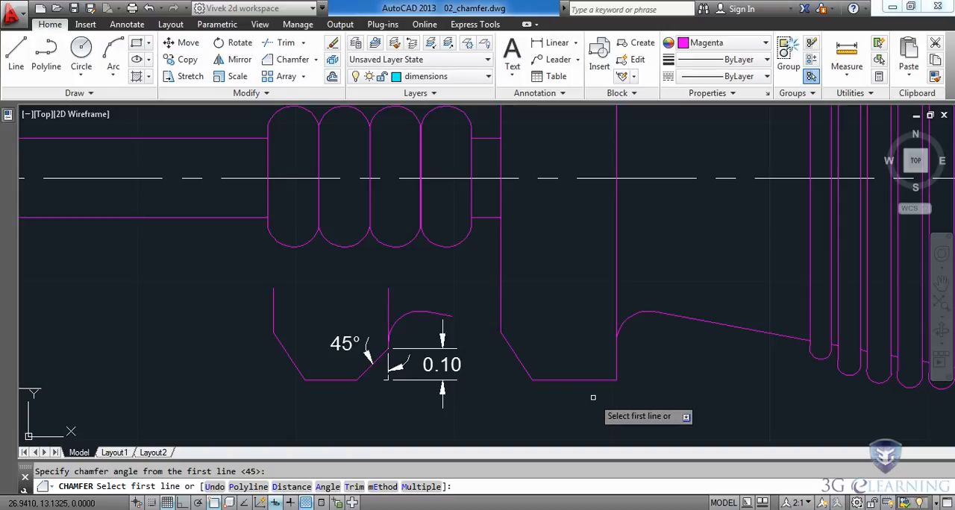
{"action": "left_click", "coordinate": [615, 358]}
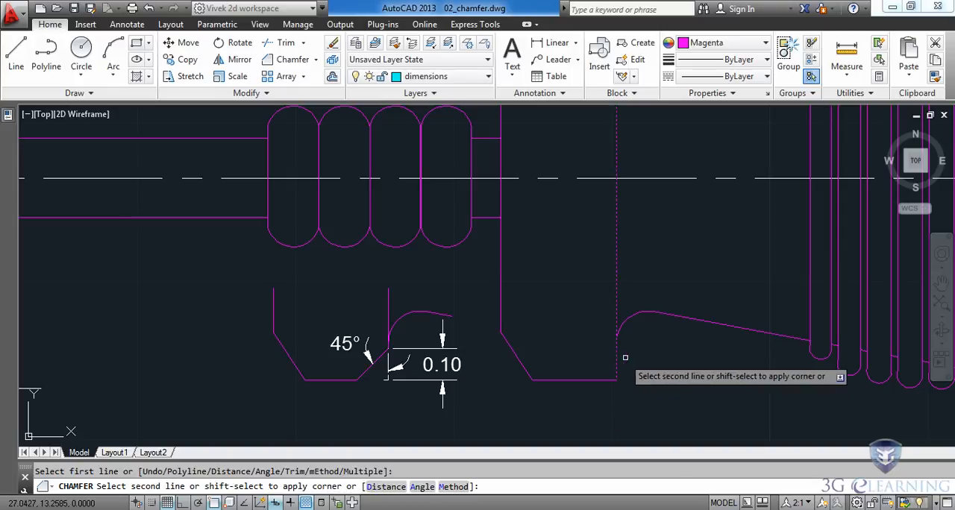
{"action": "left_click", "coordinate": [555, 379]}
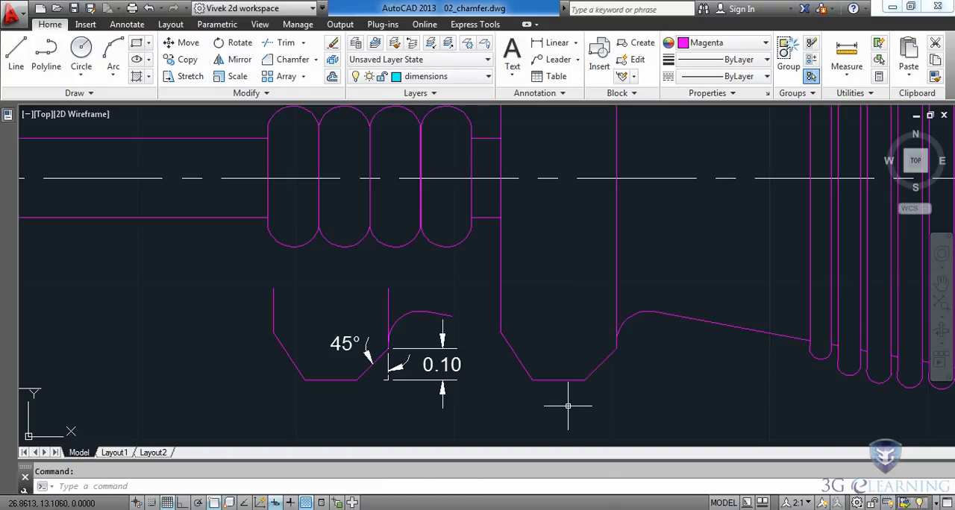
Chamfer the collar's upper-right corner with the same length and angle, picking the vertical edge before the top edge.
{"action": "key", "text": "Return"}
{"action": "middle_click_drag", "start_coordinate": [550, 205], "coordinate": [559, 392]}
{"action": "middle_click_drag", "start_coordinate": [570, 258], "coordinate": [499, 257]}
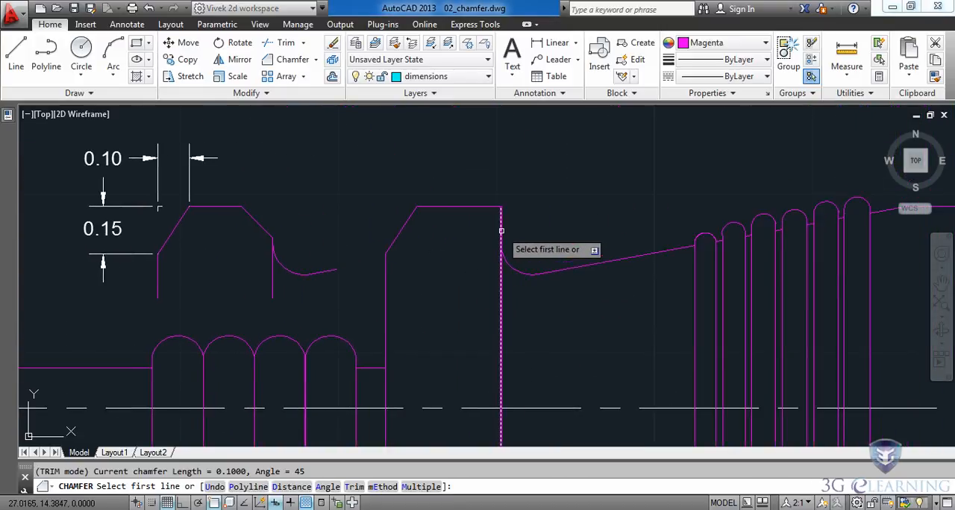
{"action": "left_click", "coordinate": [501, 231]}
{"action": "left_click", "coordinate": [446, 206]}
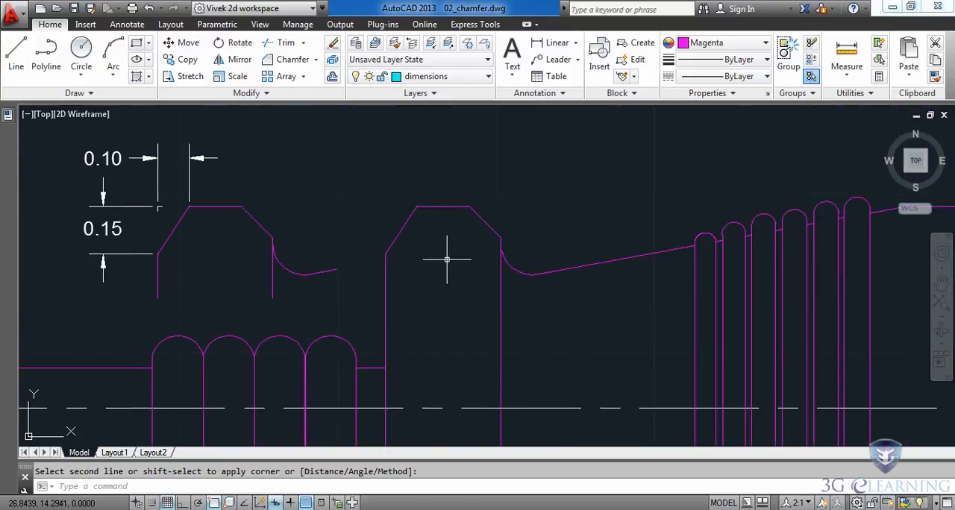
Chamfer the lower corner of the screwdriver tip with distances of 0.6 along the horizontal edge and 0.07 along the end edge.
{"action": "middle_click_drag", "start_coordinate": [193, 339], "coordinate": [686, 267]}
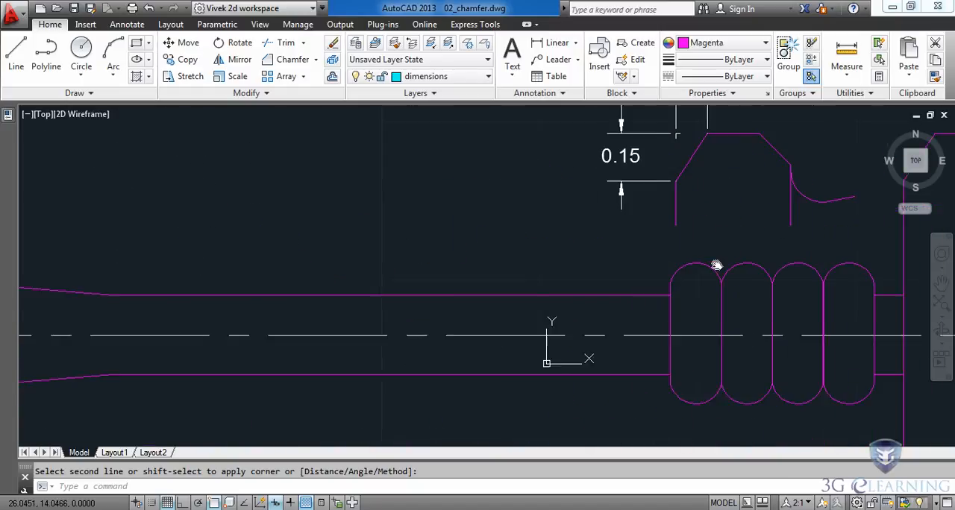
{"action": "middle_click_drag", "start_coordinate": [224, 319], "coordinate": [774, 307]}
{"action": "scroll", "coordinate": [629, 313], "scroll_direction": "down", "scroll_amount": 5}
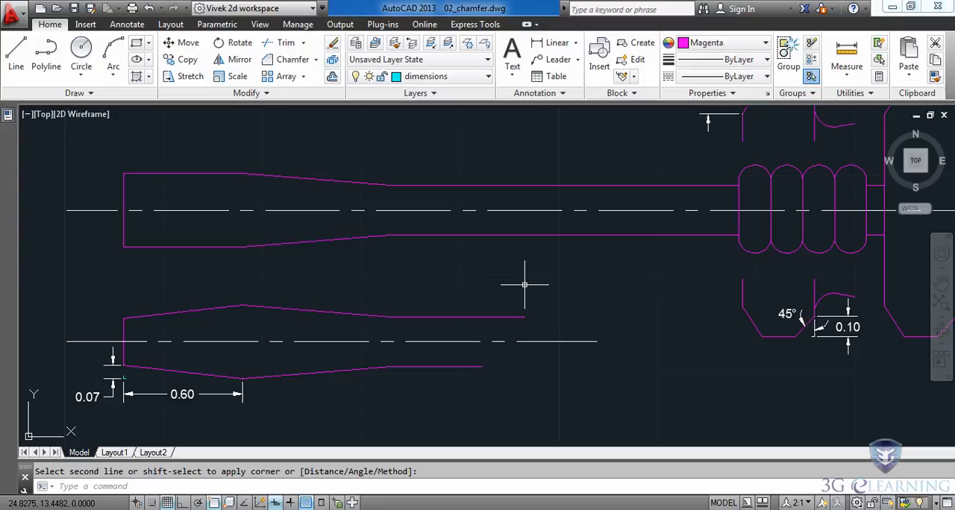
{"action": "middle_click_drag", "start_coordinate": [98, 302], "coordinate": [276, 305]}
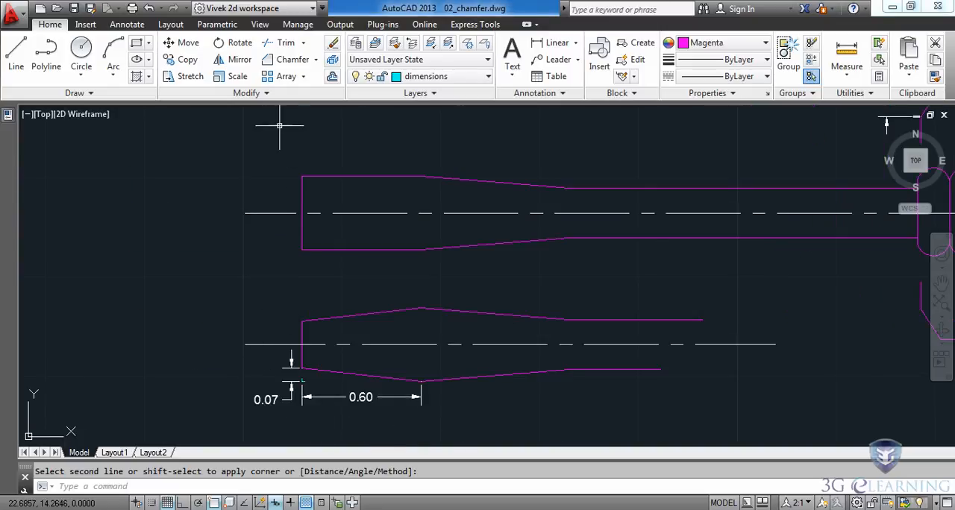
{"action": "left_click", "coordinate": [284, 60]}
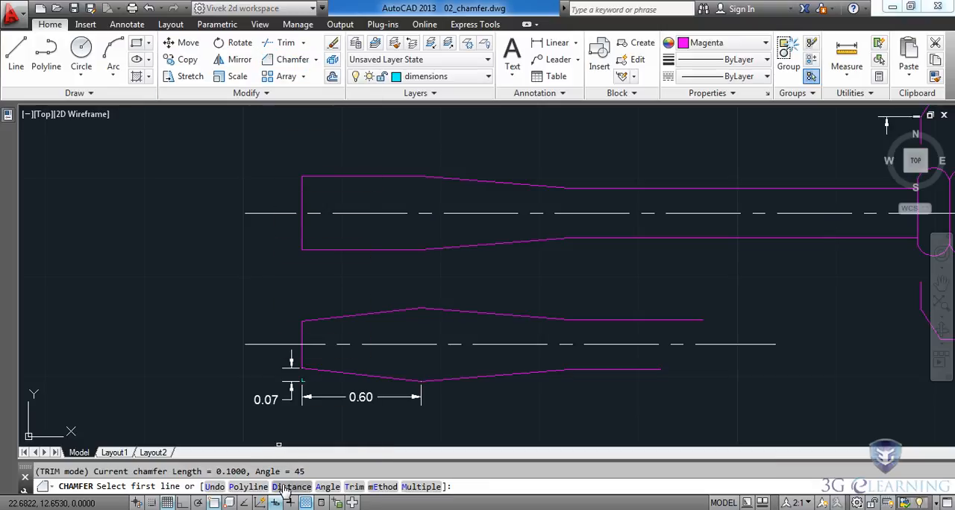
{"action": "type", "text": "D"}
{"action": "key", "text": "Return"}
{"action": "type", "text": ".6"}
{"action": "key", "text": "Return"}
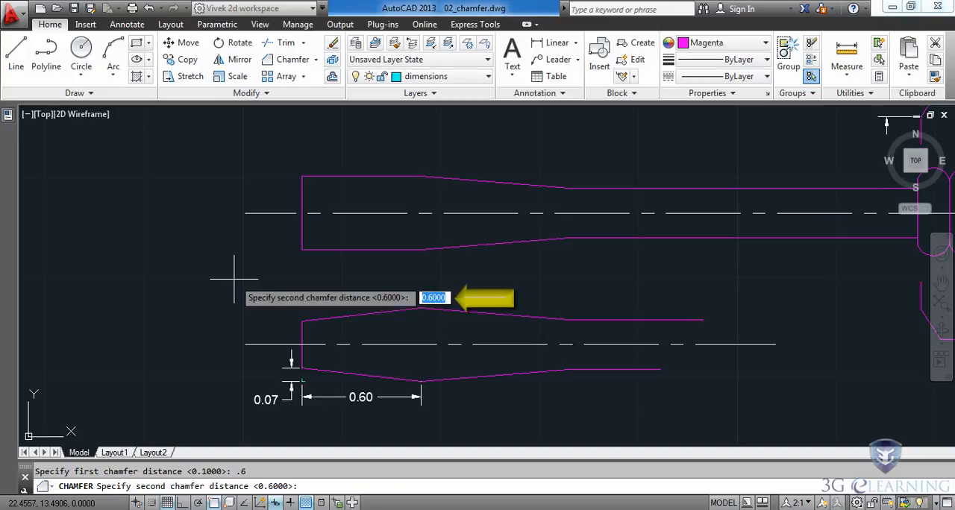
{"action": "type", "text": ".07"}
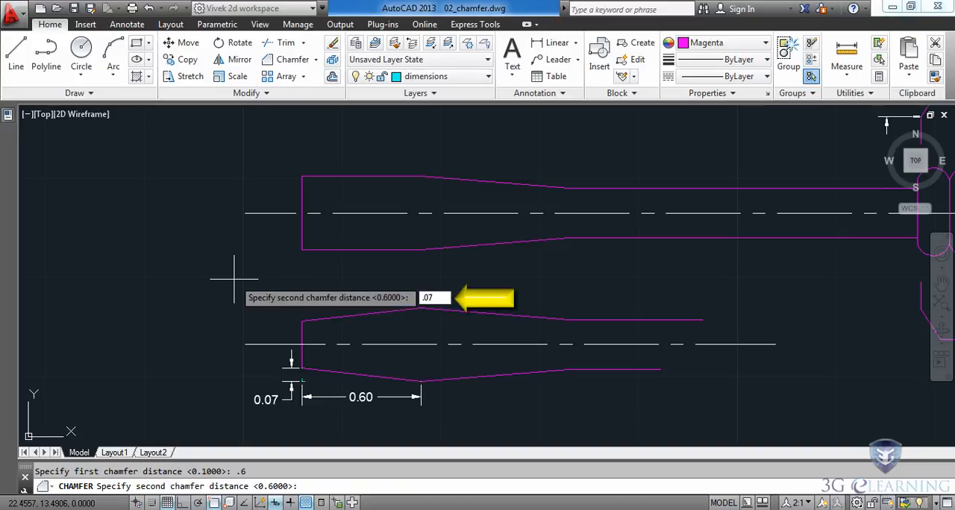
{"action": "key", "text": "Return"}
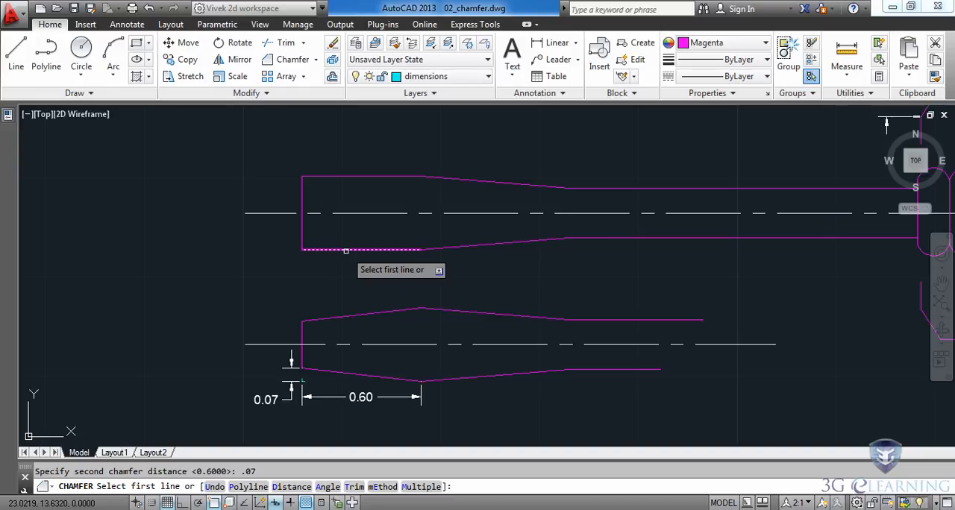
{"action": "left_click", "coordinate": [346, 249]}
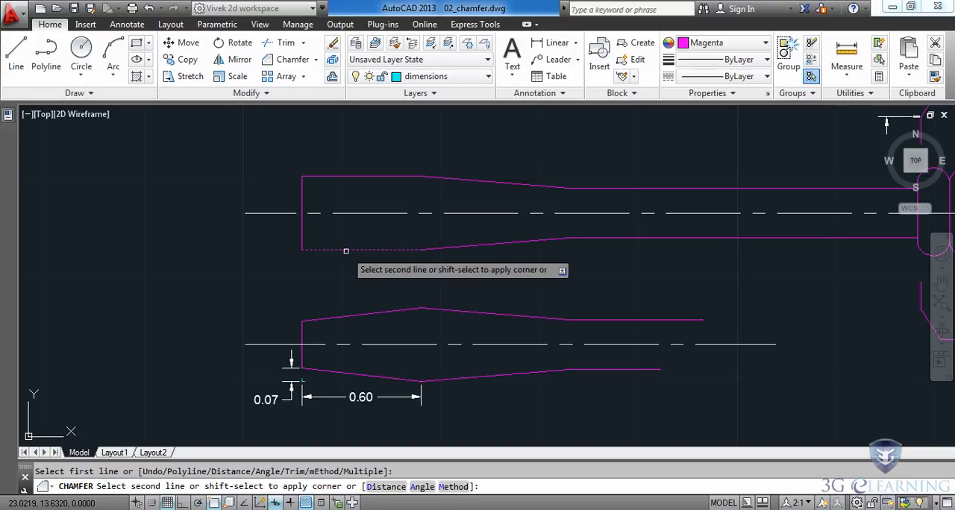
{"action": "left_click", "coordinate": [301, 224]}
Chamfer the upper corner of the screwdriver tip with the same distances, picking the horizontal edge first.
{"action": "key", "text": "Return"}
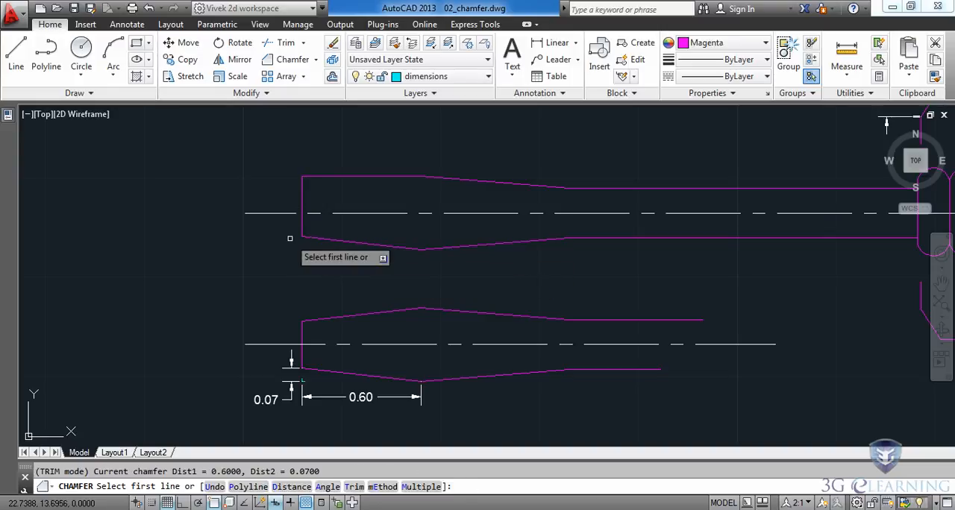
{"action": "left_click", "coordinate": [354, 177]}
{"action": "left_click", "coordinate": [301, 196]}
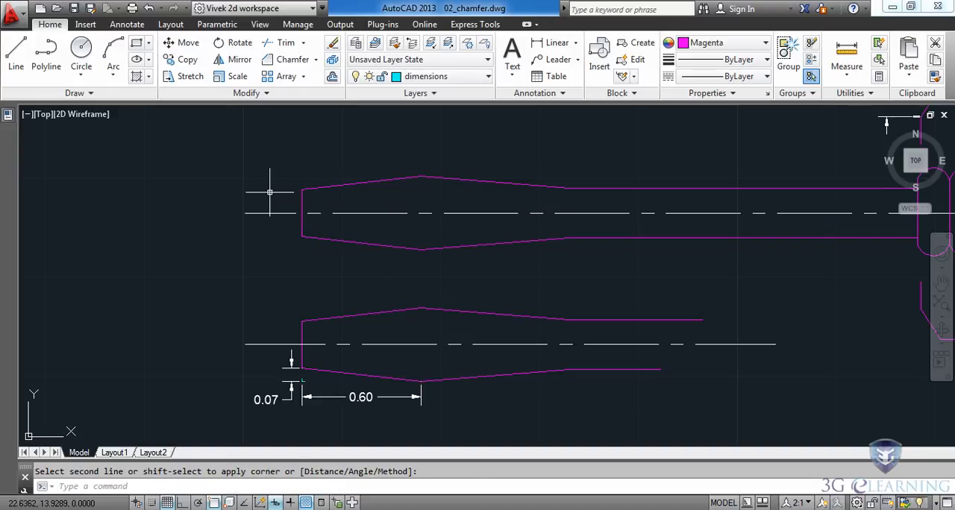
Delete the dimensioned reference copy of the tip below the screwdriver, including its centerline.
{"action": "middle_click_drag", "start_coordinate": [258, 184], "coordinate": [169, 158]}
{"action": "left_click", "coordinate": [88, 242]}
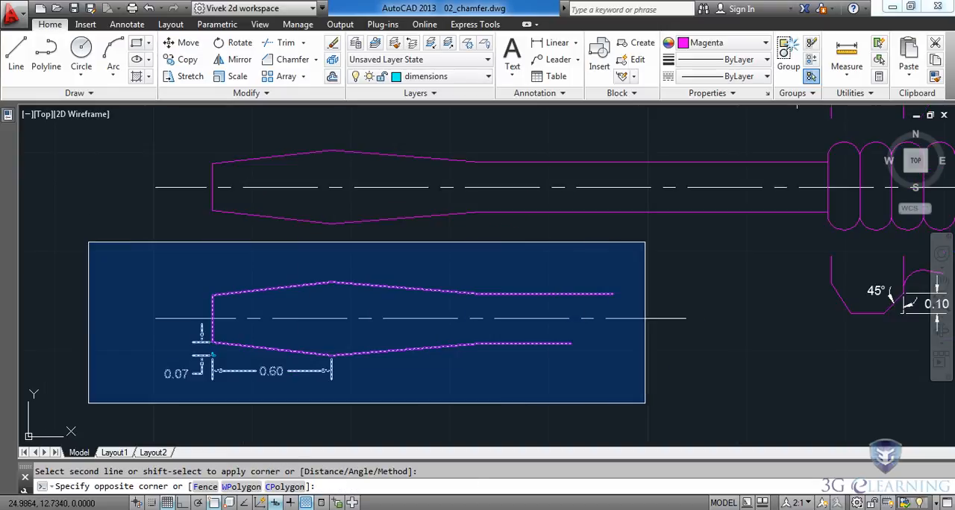
{"action": "left_click", "coordinate": [728, 403]}
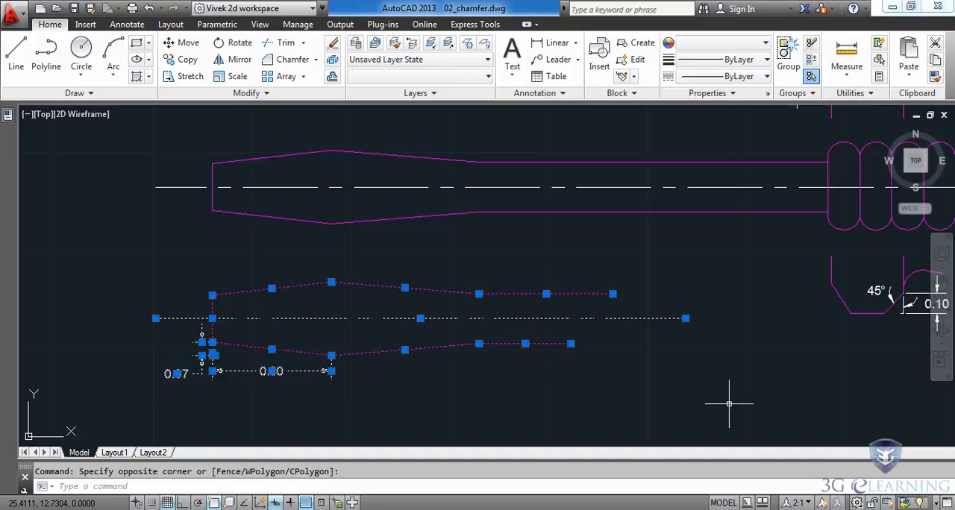
{"action": "key", "text": "Delete"}
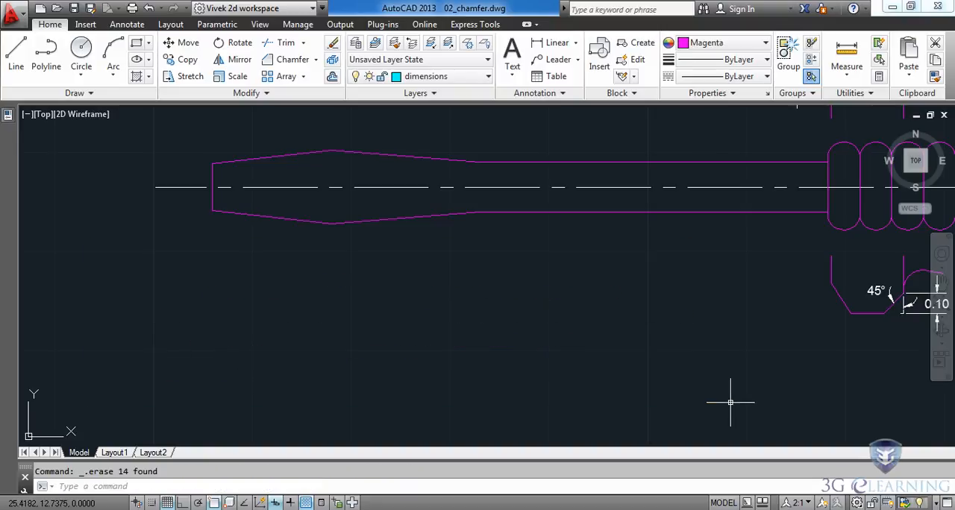
Delete the dimensioned reference copies of the collar above and below the screwdriver shaft.
{"action": "scroll", "coordinate": [635, 323], "scroll_direction": "down", "scroll_amount": 2}
{"action": "mouse_move", "coordinate": [635, 324]}
{"action": "middle_mouse_down"}
{"action": "mouse_move", "coordinate": [510, 370]}
{"action": "mouse_move", "coordinate": [365, 354]}
{"action": "middle_mouse_up"}
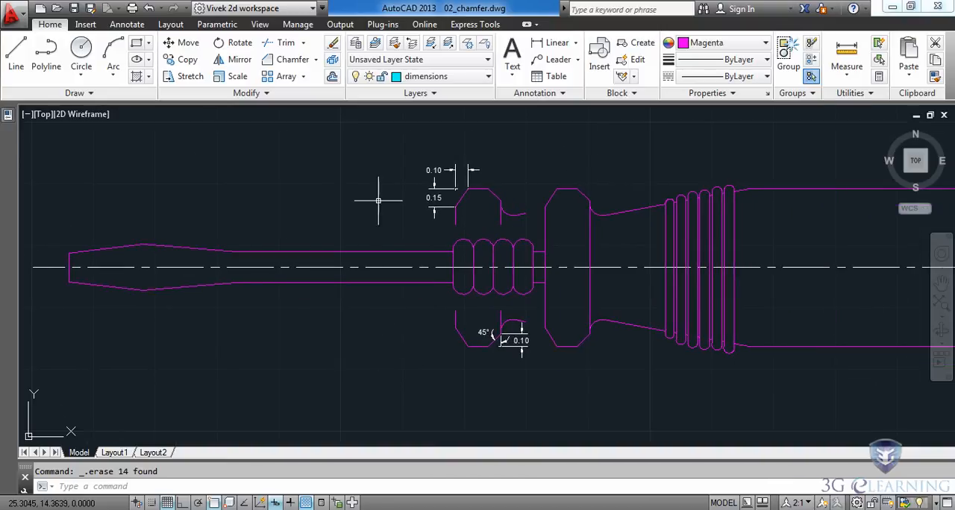
{"action": "left_click", "coordinate": [405, 133]}
{"action": "left_click", "coordinate": [537, 229]}
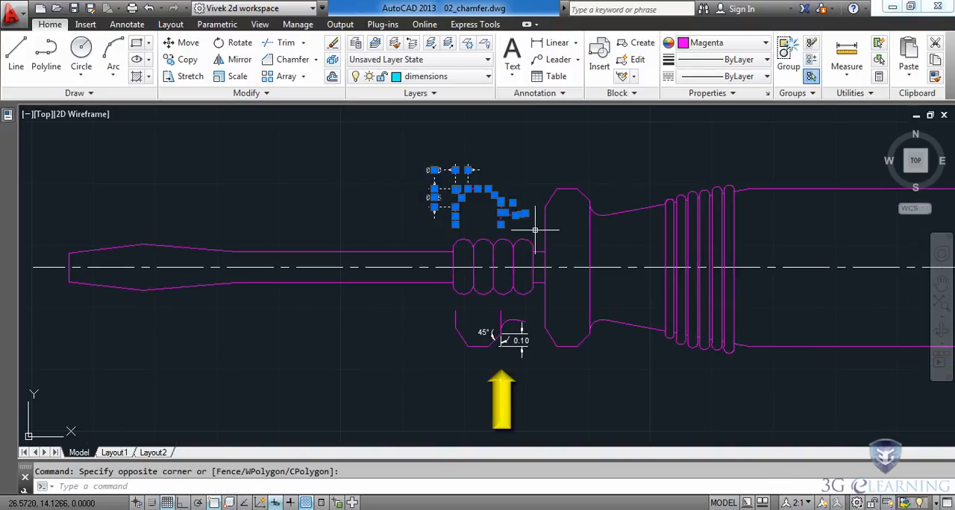
{"action": "key", "text": "Delete"}
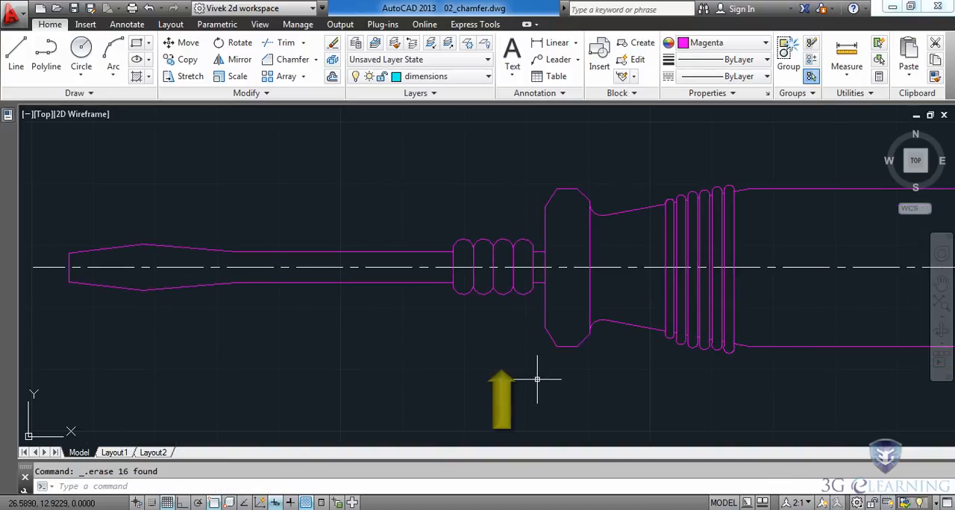
Chamfer both end corners of the handle at once as a polyline, using a length of 0.4 and an angle of 45°.
{"action": "mouse_move", "coordinate": [682, 390]}
{"action": "middle_mouse_down"}
{"action": "mouse_move", "coordinate": [239, 378]}
{"action": "mouse_move", "coordinate": [221, 403]}
{"action": "middle_mouse_up"}
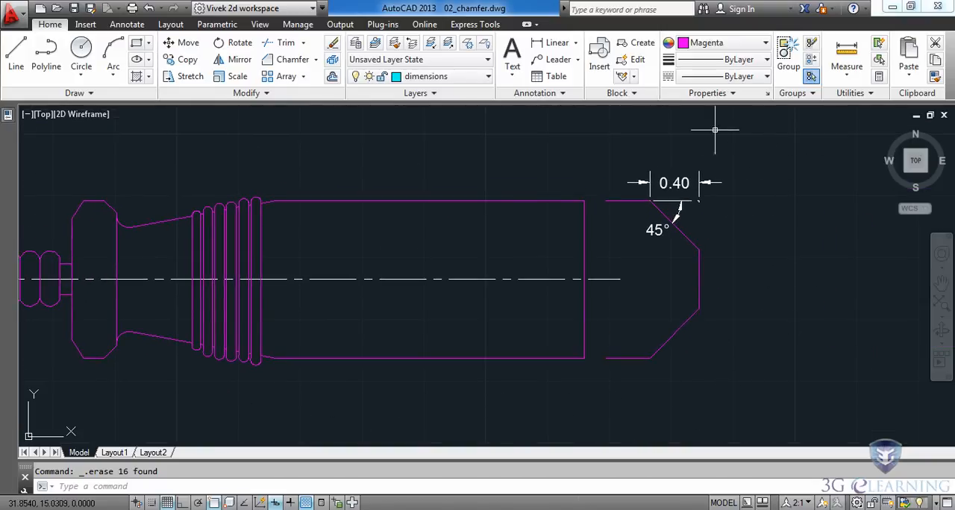
{"action": "left_click", "coordinate": [583, 233]}
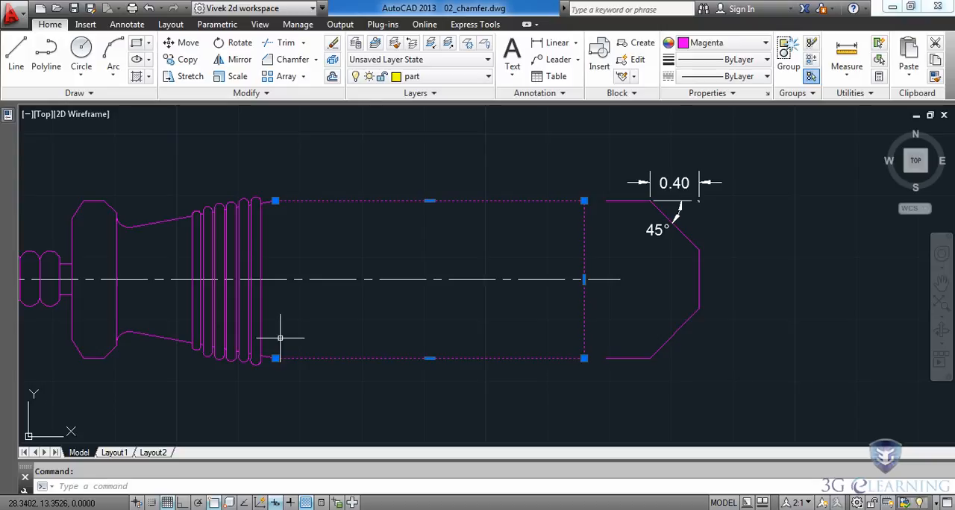
{"action": "key", "text": "Escape"}
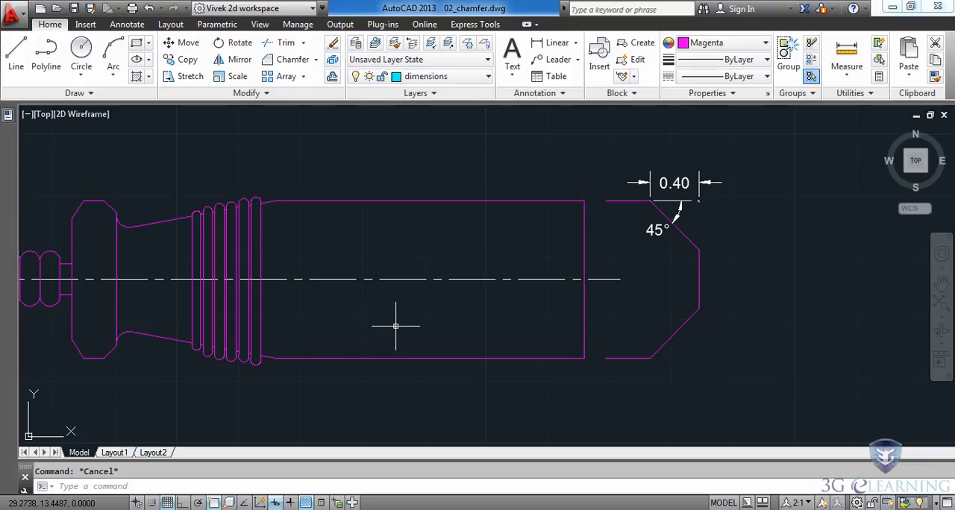
{"action": "left_click", "coordinate": [291, 60]}
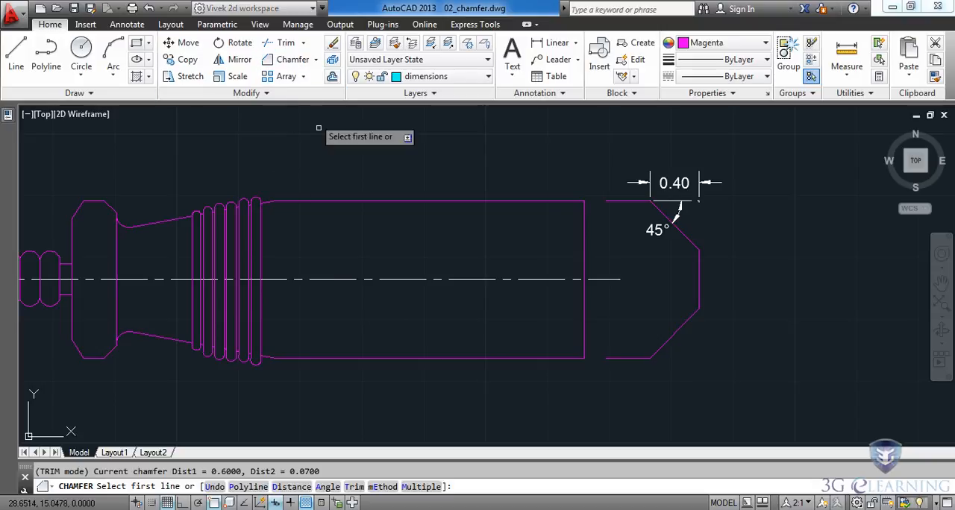
{"action": "left_click", "coordinate": [326, 487]}
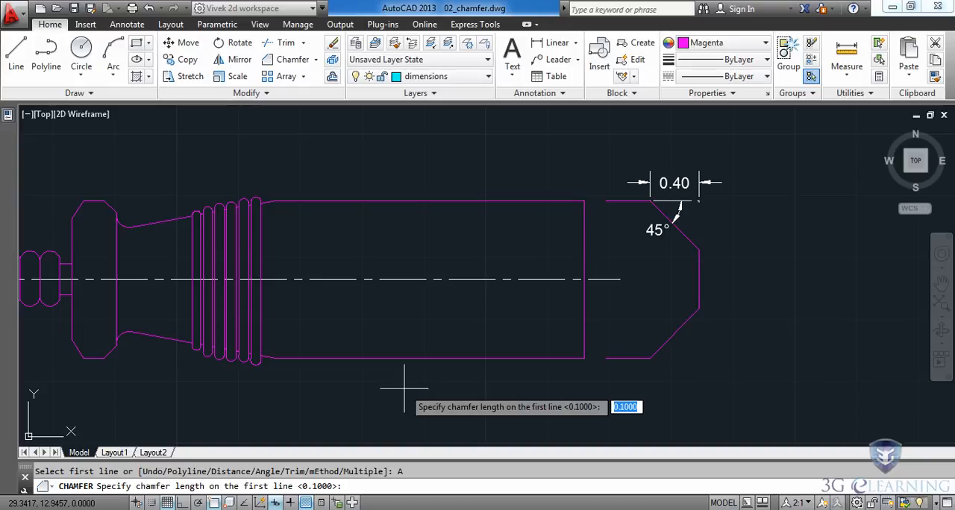
{"action": "type", "text": ".4"}
{"action": "key", "text": "Return"}
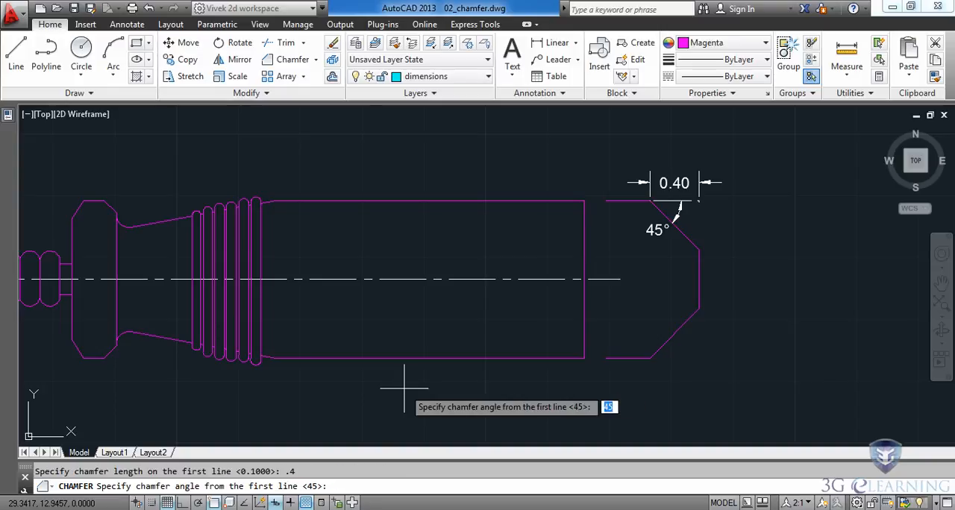
{"action": "key", "text": "Return"}
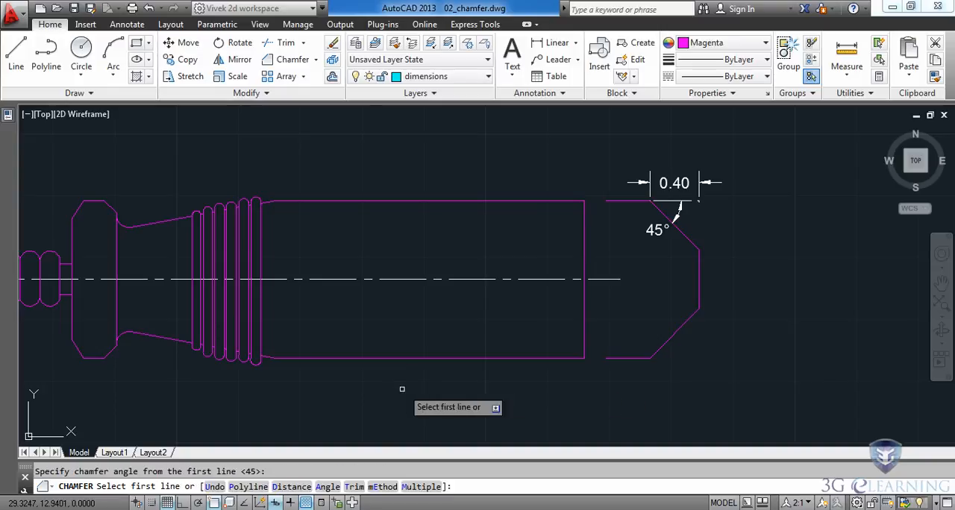
{"action": "left_click", "coordinate": [242, 488]}
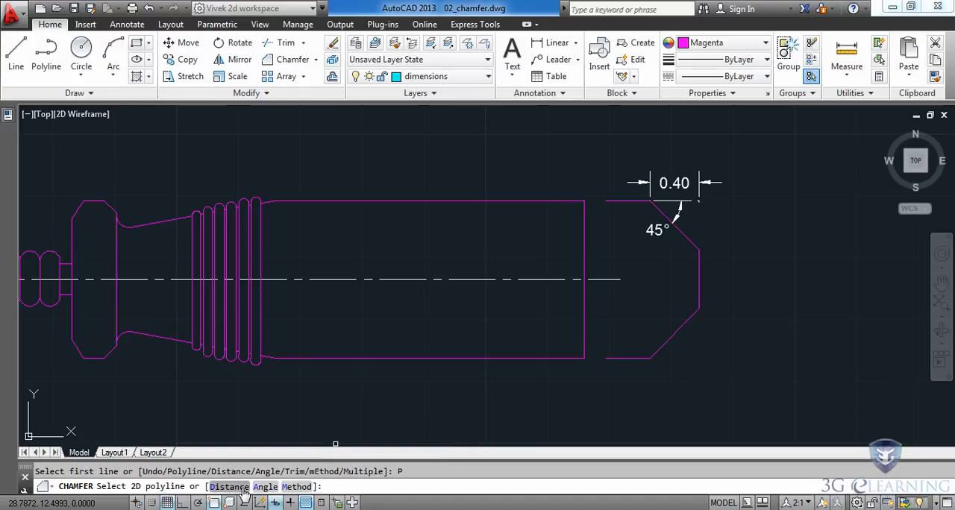
{"action": "left_click", "coordinate": [502, 358]}
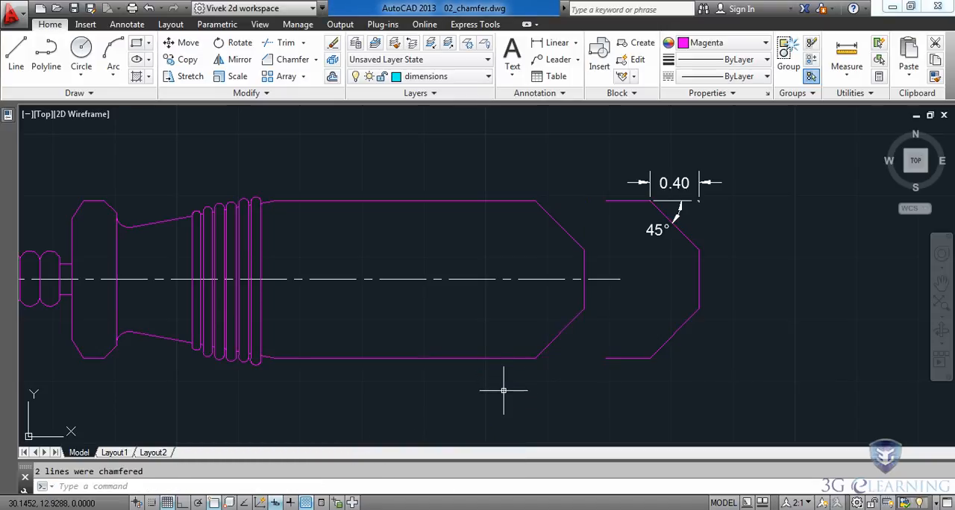
Delete the dimensioned reference copy of the handle end and show the whole screwdriver.
{"action": "left_click", "coordinate": [600, 140]}
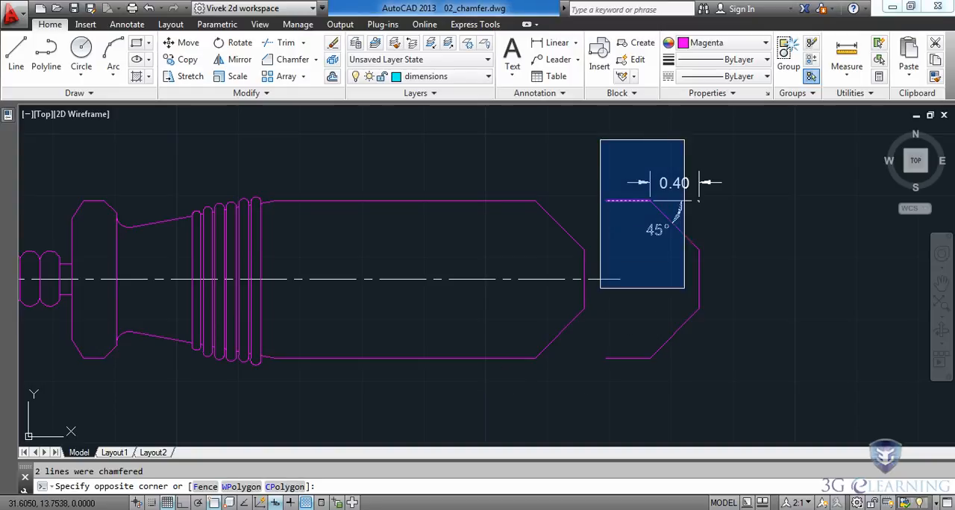
{"action": "left_click", "coordinate": [742, 411]}
{"action": "key", "text": "Delete"}
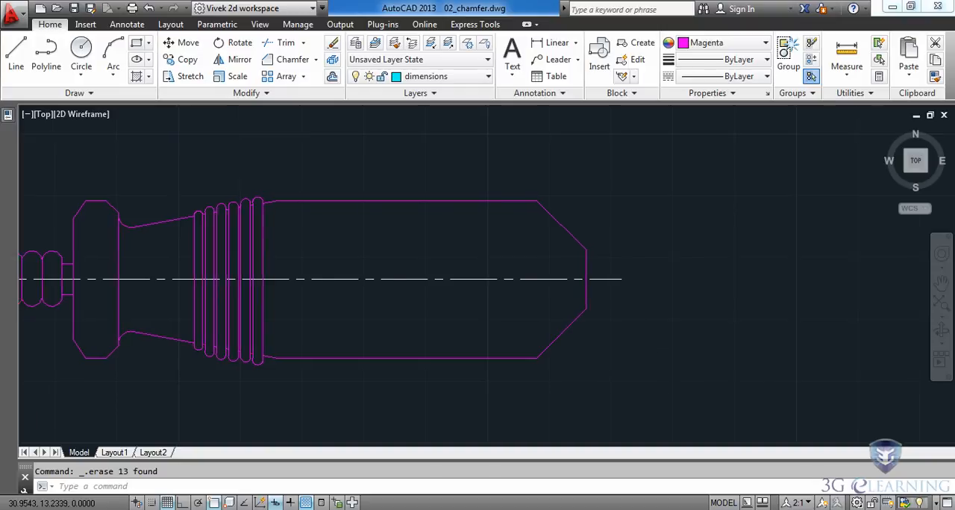
{"action": "middle_click", "coordinate": [603, 352]}
{"action": "middle_click", "coordinate": [602, 352]}
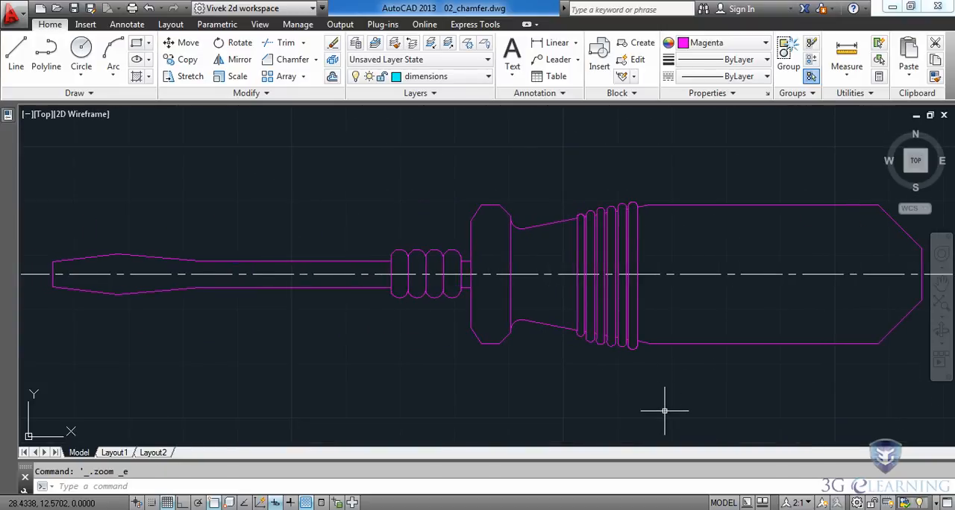